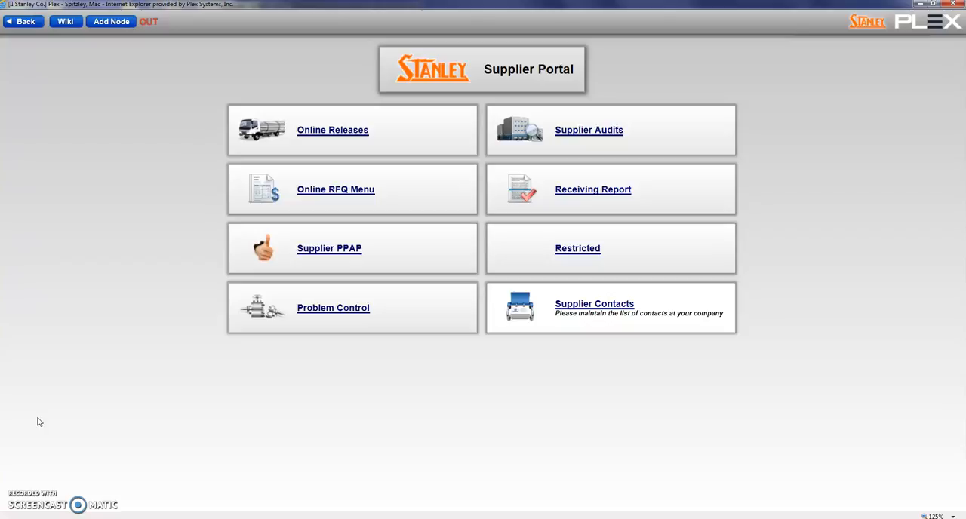
Step: Open Online Releases and search for the active releases of supplier STANLEY JAPAN (STJ)
click(320, 137)
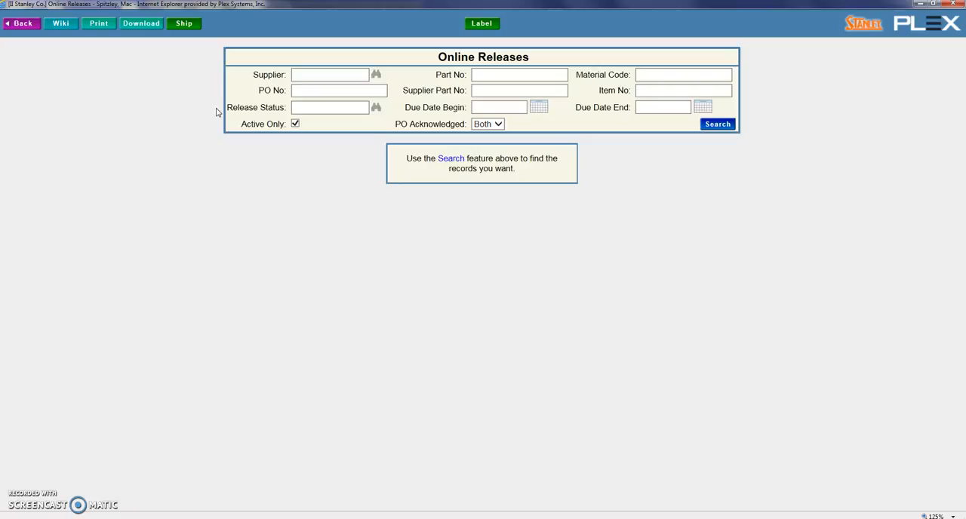
click(306, 75)
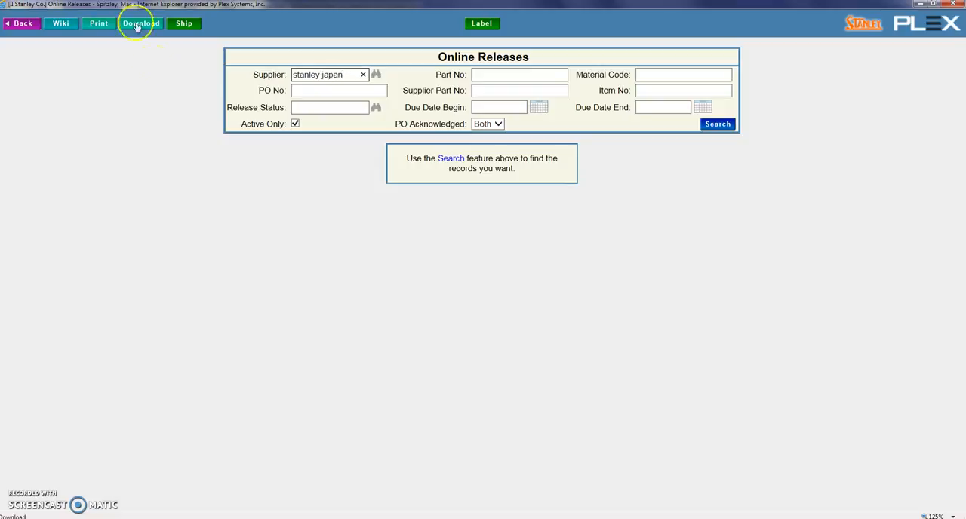
click(376, 74)
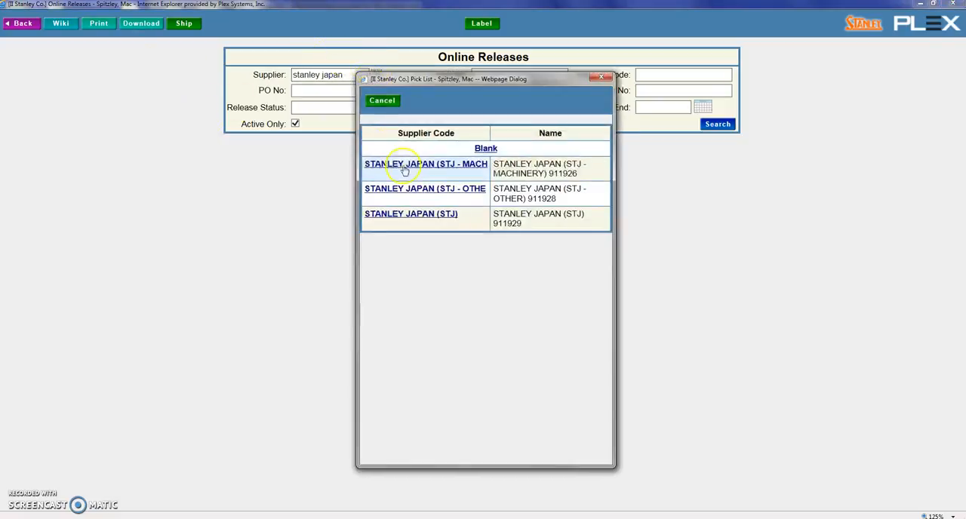
click(422, 219)
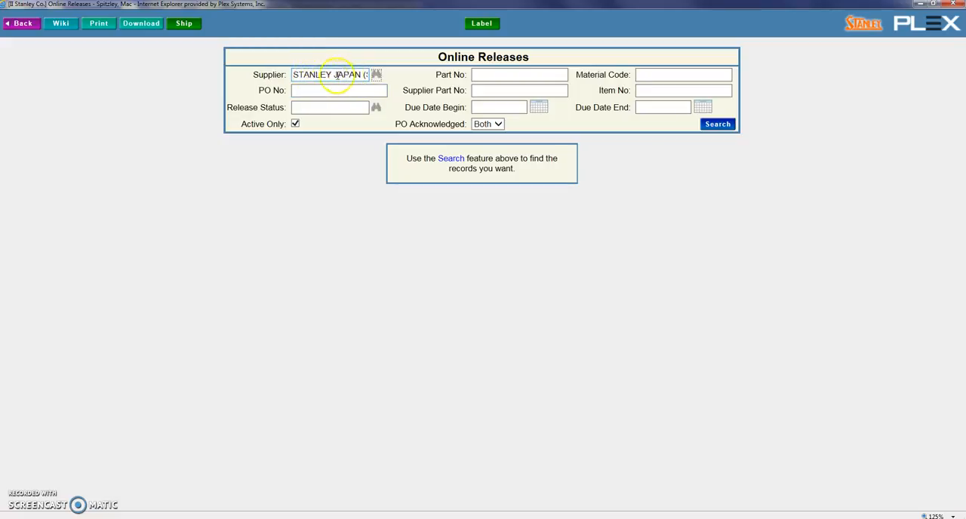
click(718, 125)
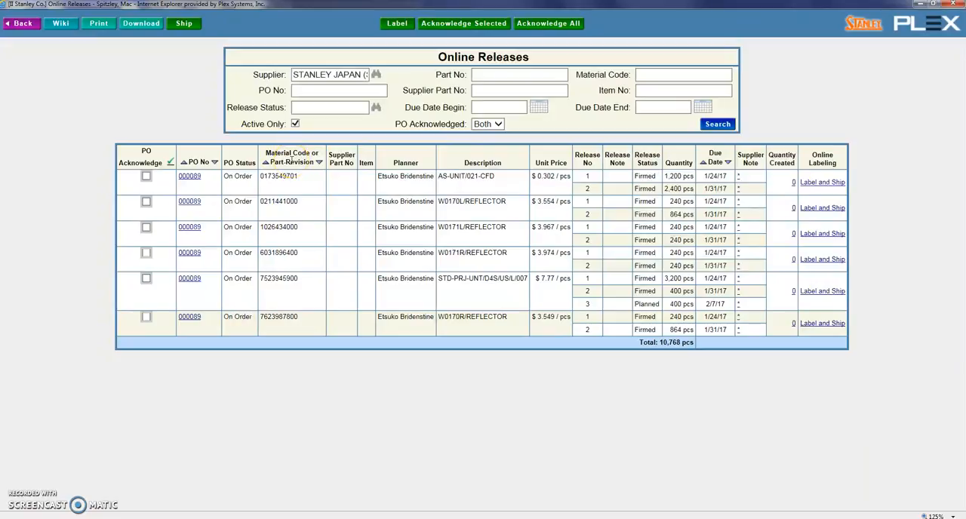
Step: Sort the releases by due date descending, by due date ascending, and finally by material code ascending
click(305, 90)
click(728, 162)
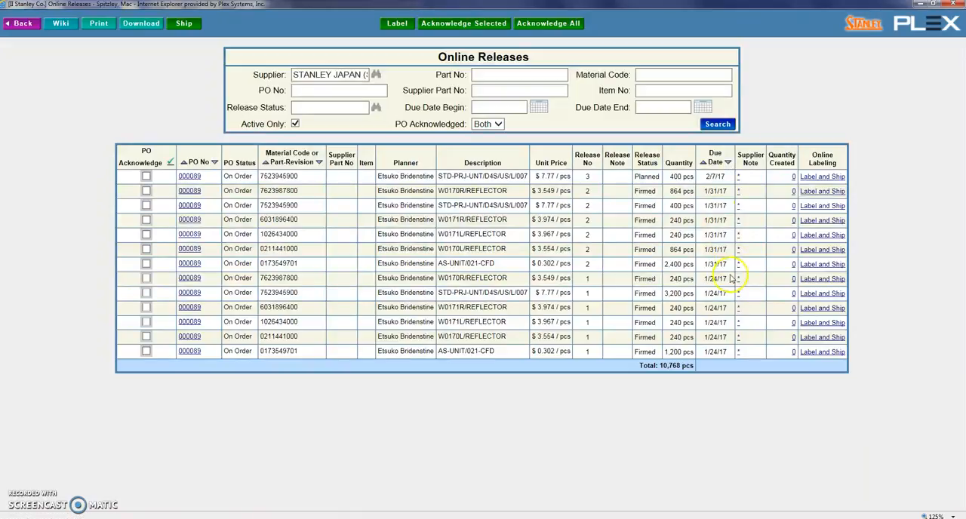
click(703, 162)
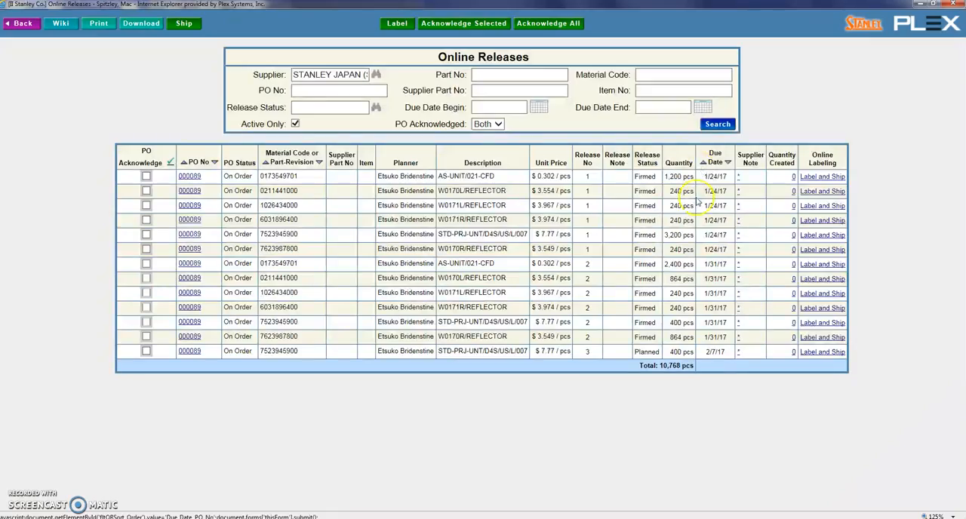
click(266, 163)
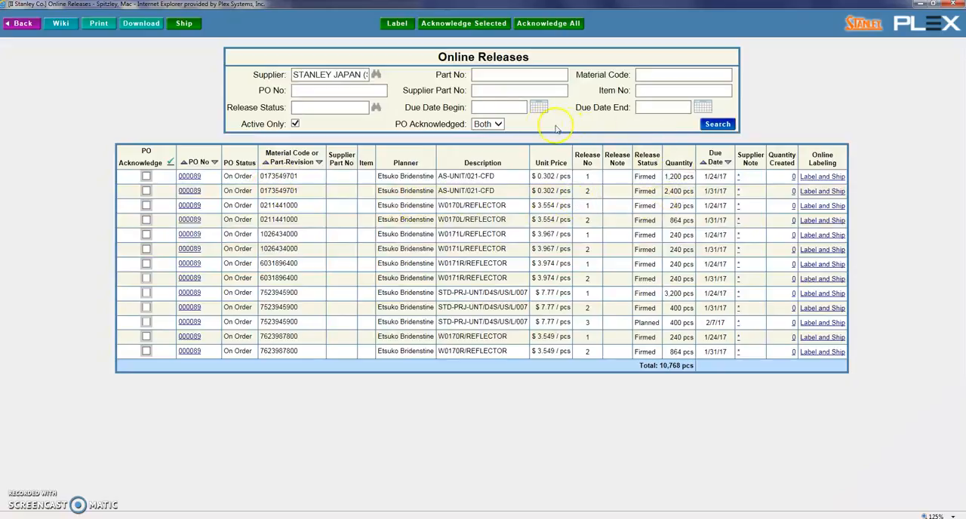
Step: Filter the releases to a due date range beginning and ending on 1/24/17
click(504, 106)
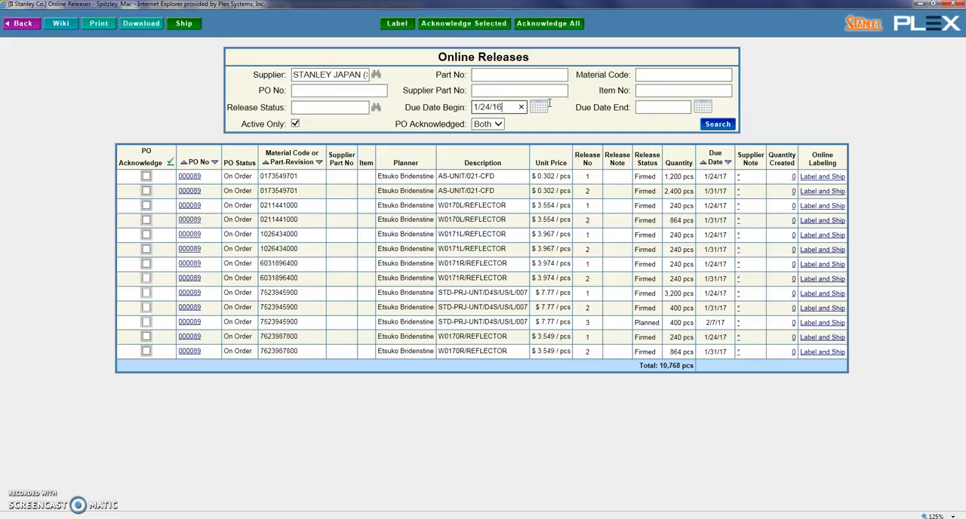
key(Tab)
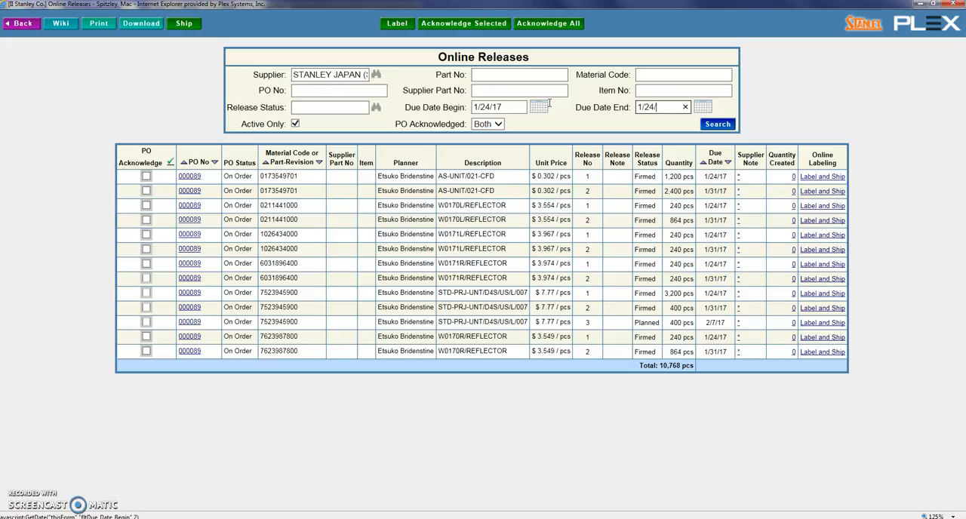
click(719, 124)
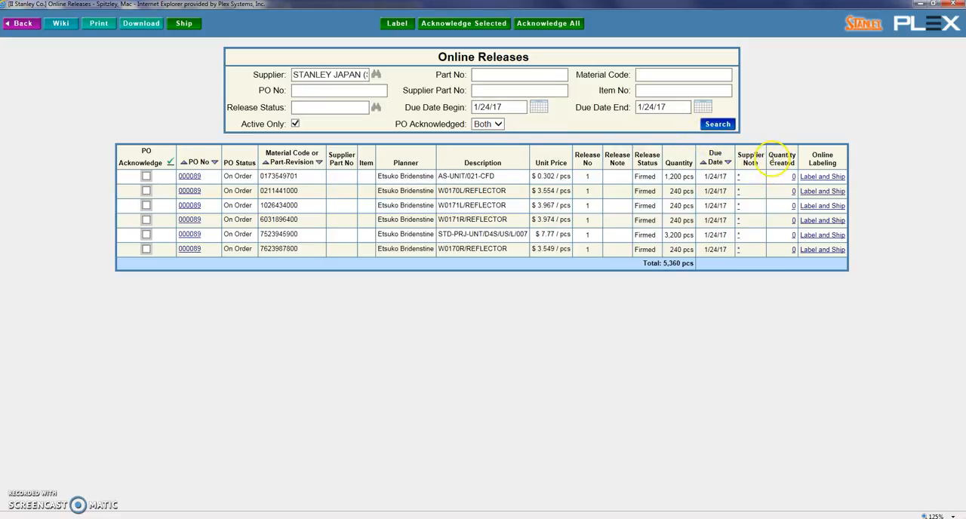
click(824, 179)
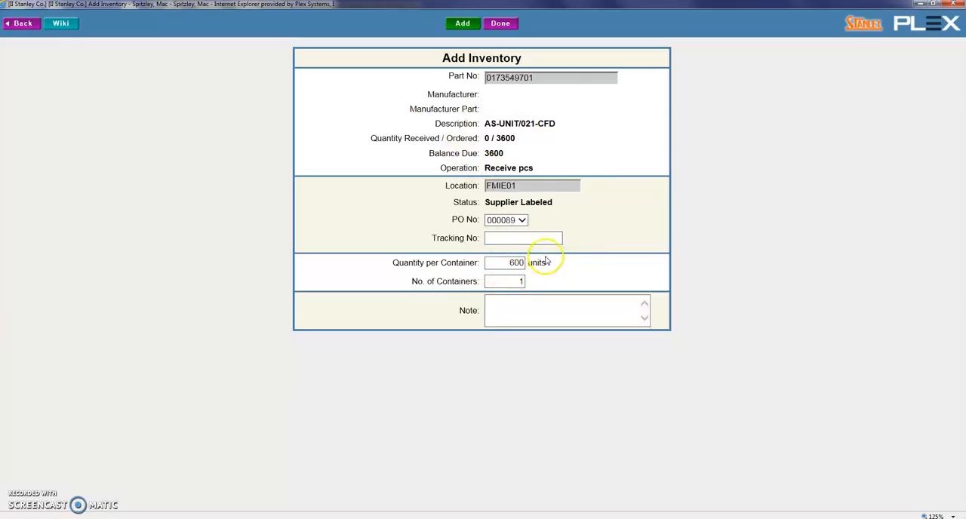
drag(505, 262, 568, 264)
text(5)
click(670, 242)
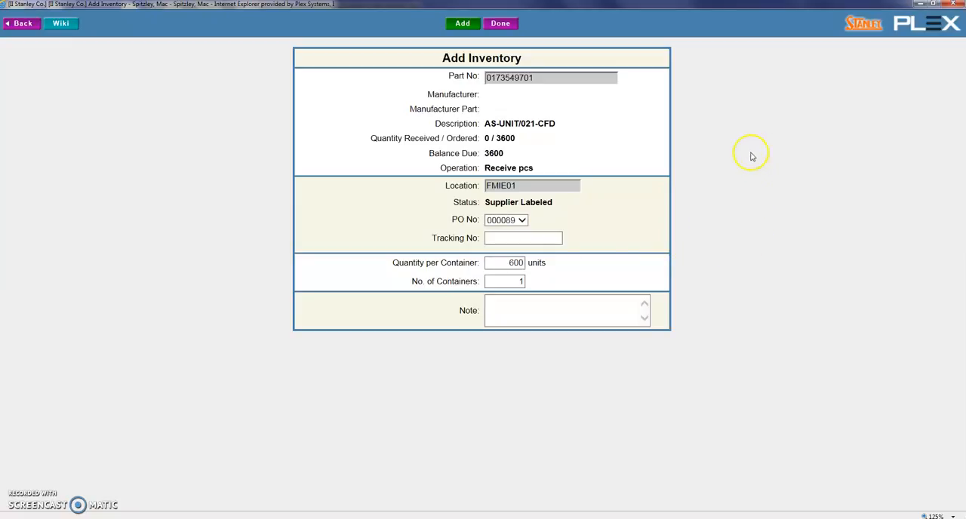
double_click(504, 283)
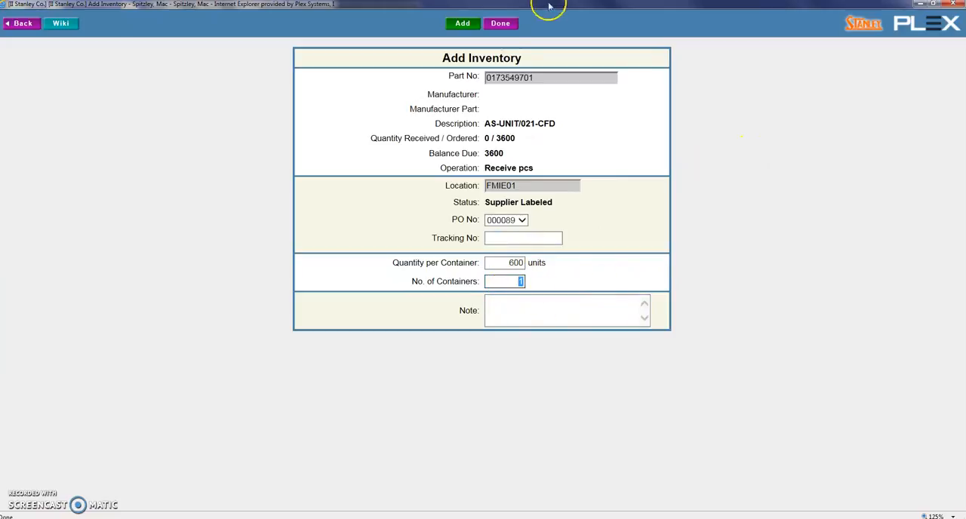
Step: Place the Online Releases and Add Inventory windows side by side to view the release quantities next to the form
drag(543, 4, 965, 135)
drag(412, 6, 0, 77)
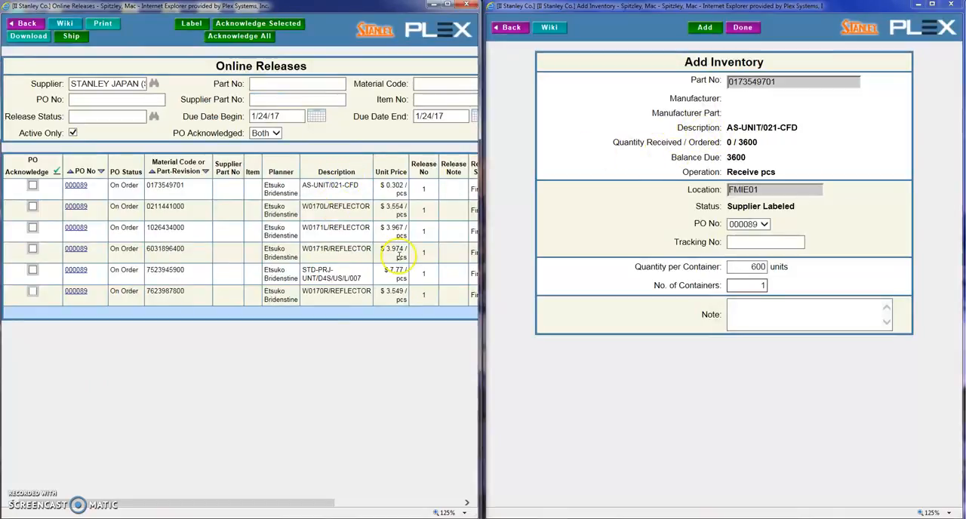
drag(272, 503, 360, 499)
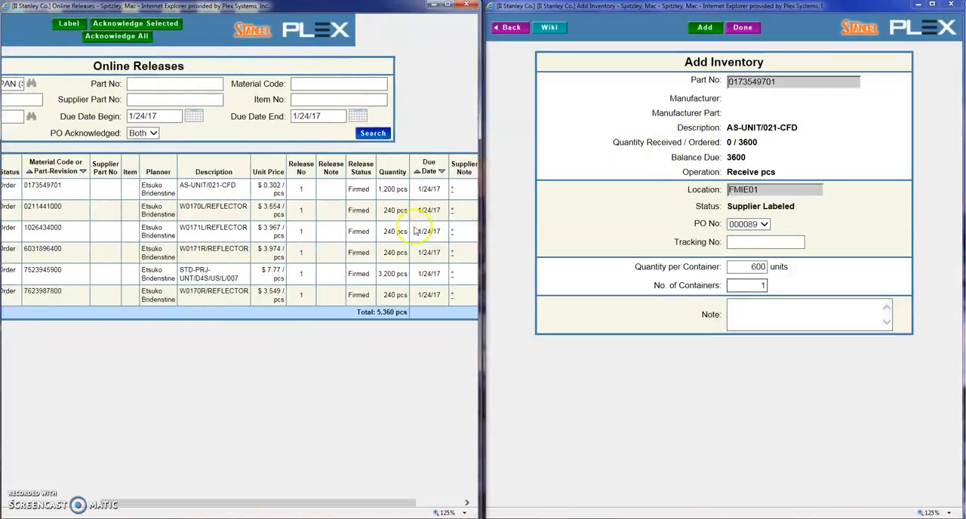
double_click(743, 285)
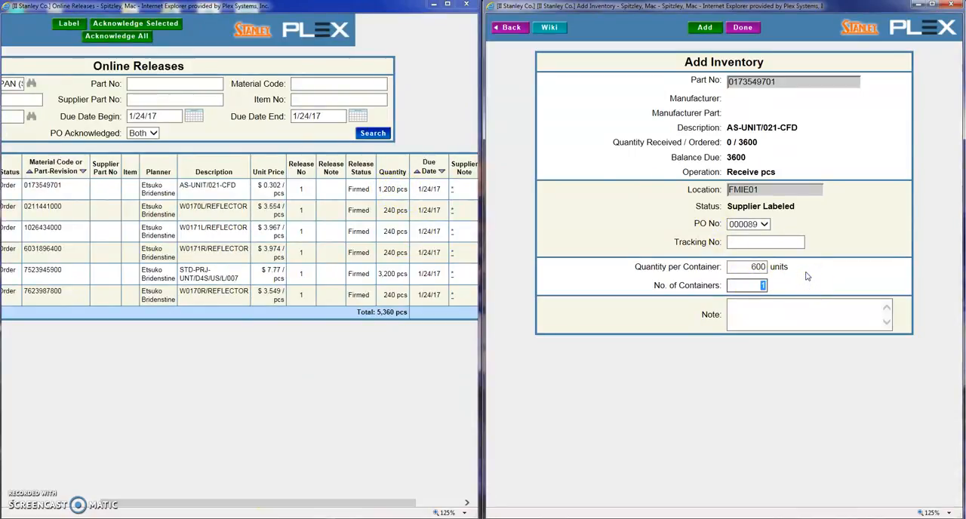
text(2)
click(705, 28)
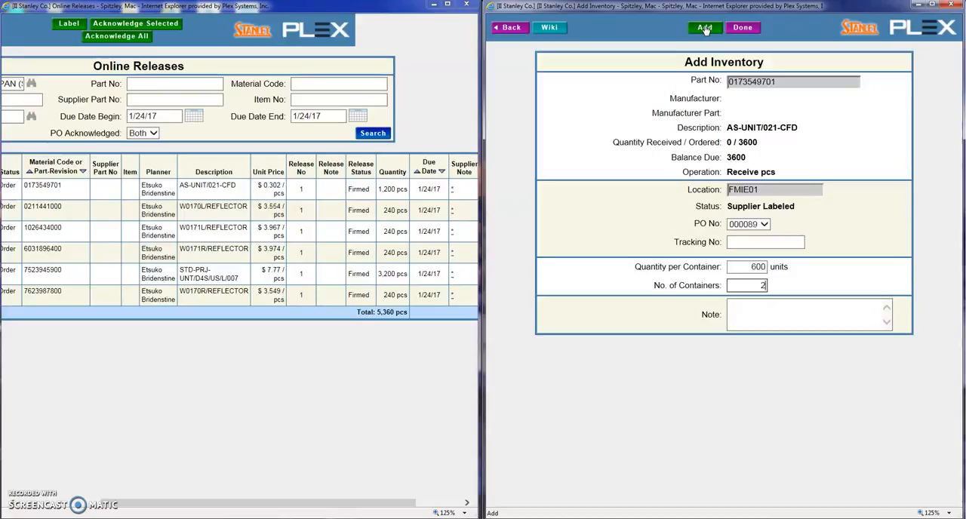
click(705, 29)
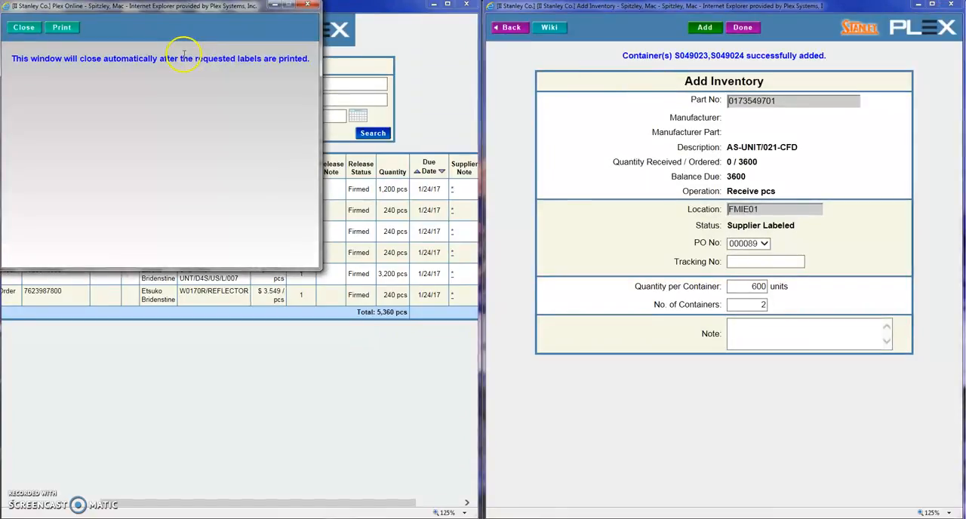
click(23, 28)
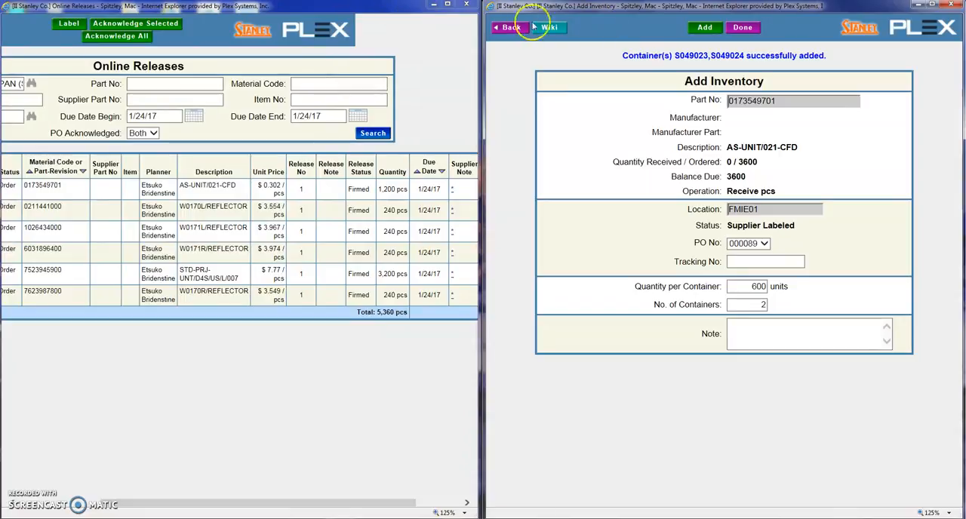
Step: Return from the inventory form to the Online Releases list and maximize its window
click(508, 27)
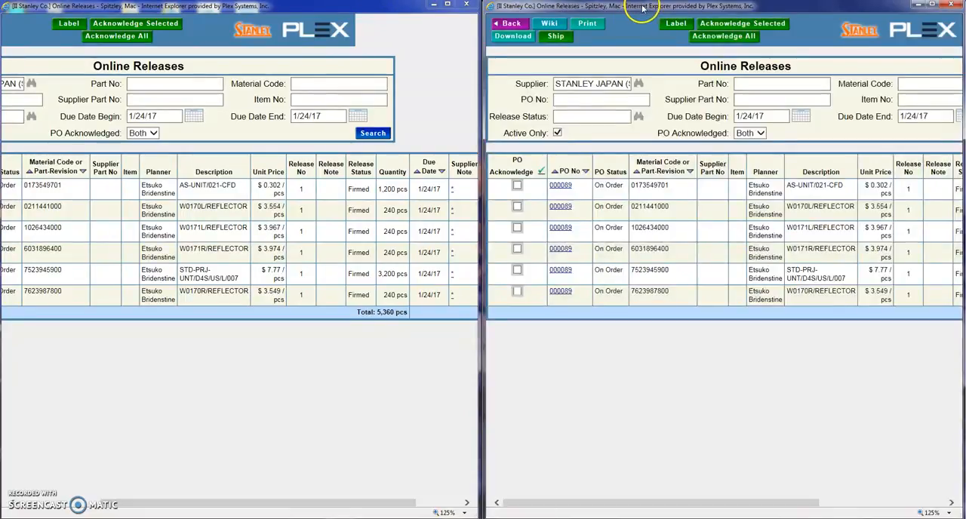
drag(639, 6, 606, 12)
double_click(606, 12)
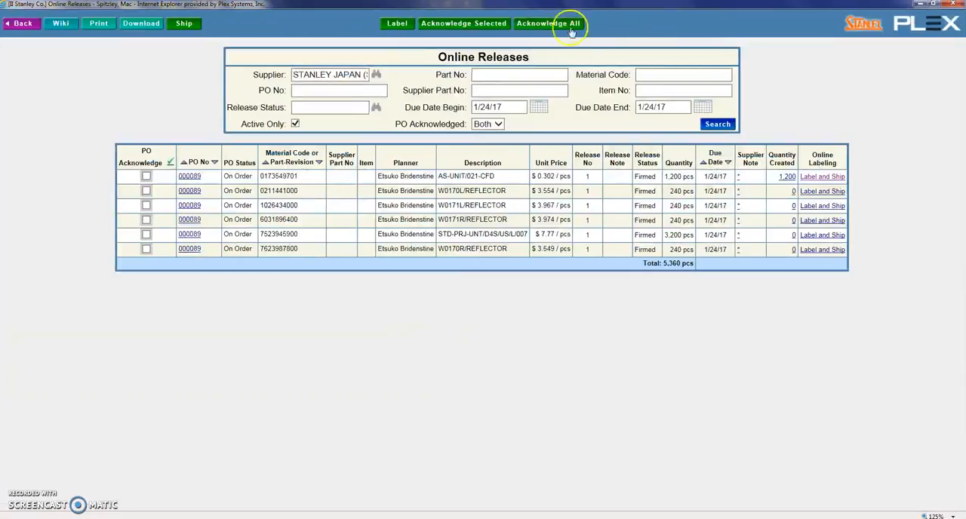
click(867, 443)
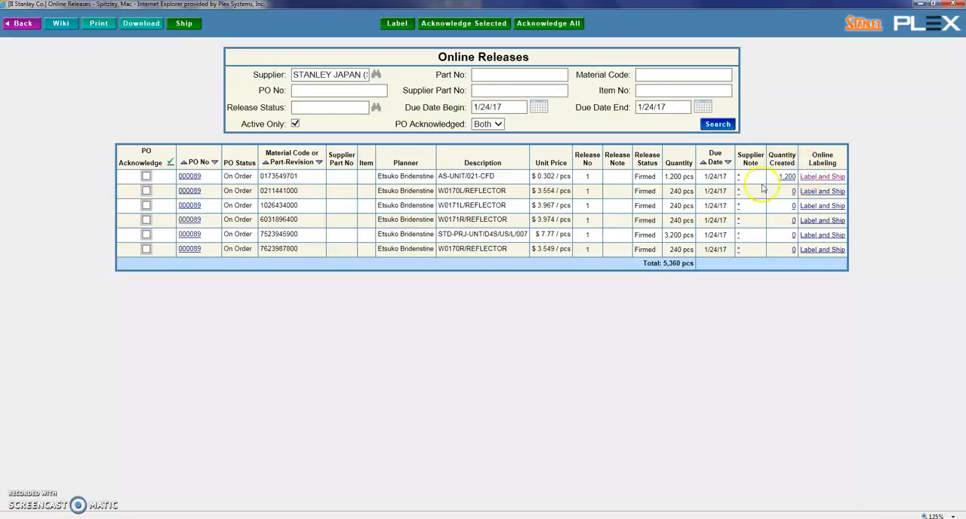
click(822, 193)
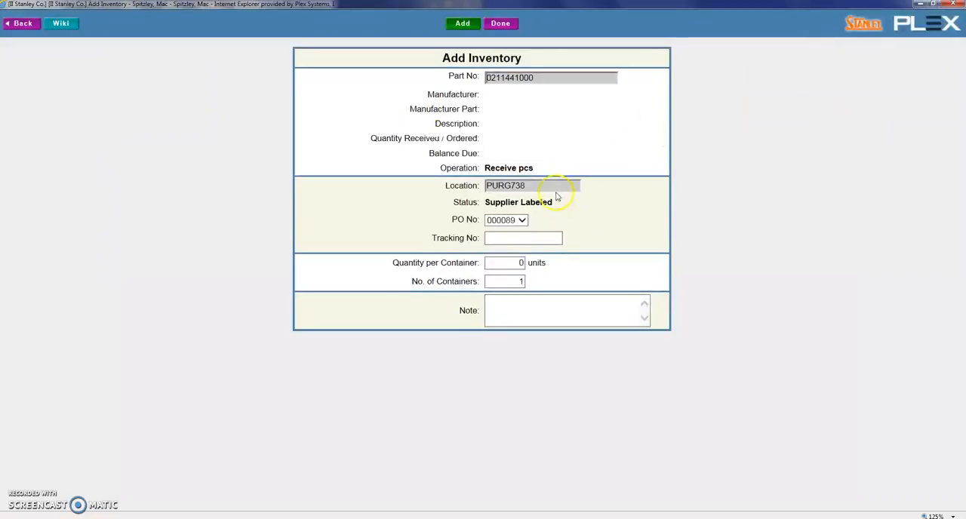
click(504, 263)
text(48)
click(504, 282)
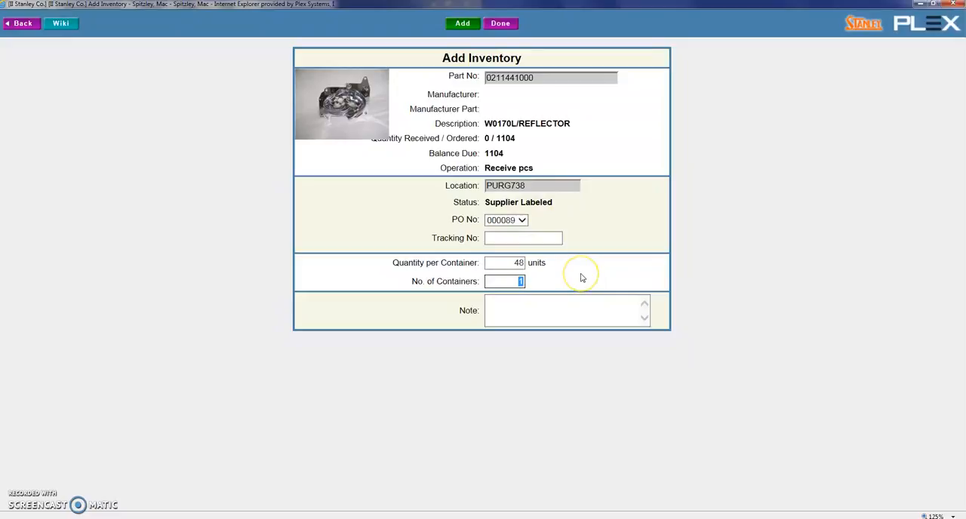
click(463, 25)
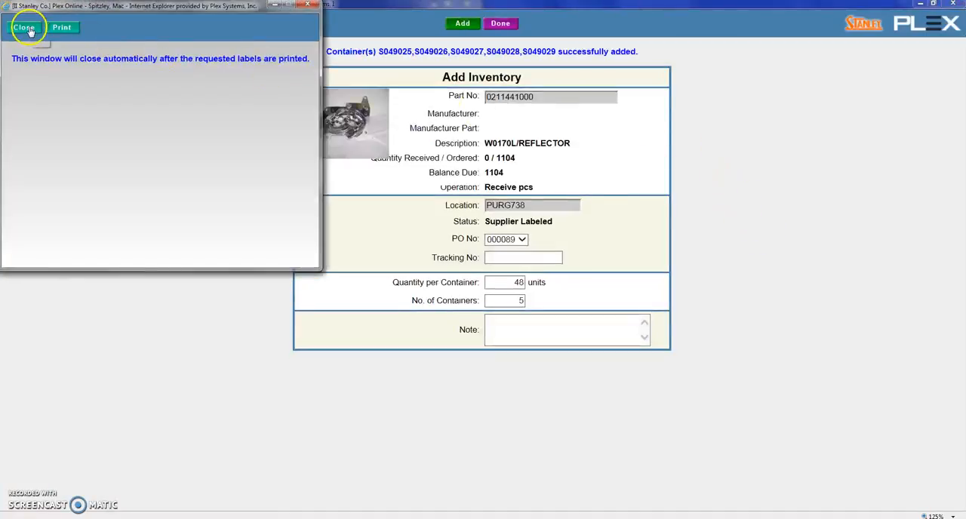
click(25, 27)
click(27, 30)
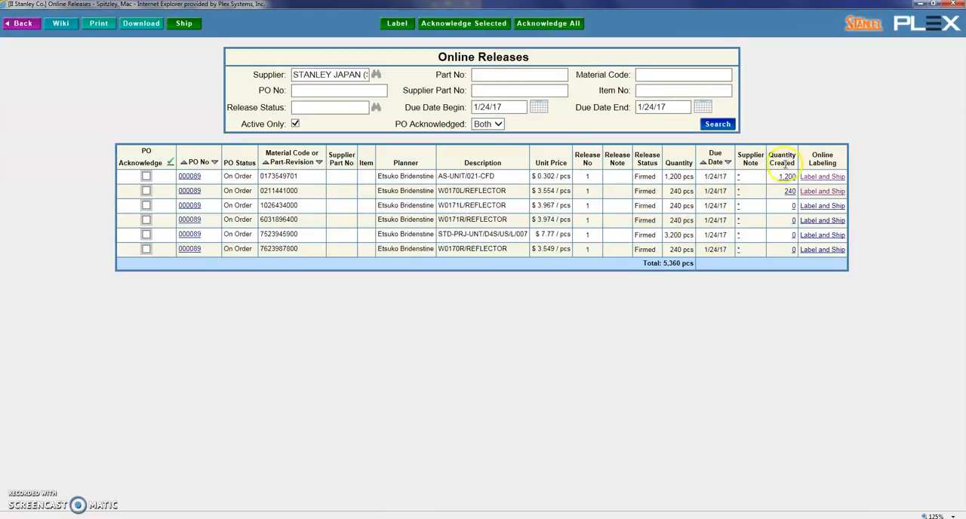
Step: Ship all the checked labeled containers under BOL number 55555 and close the resulting supplier shipper report
click(186, 25)
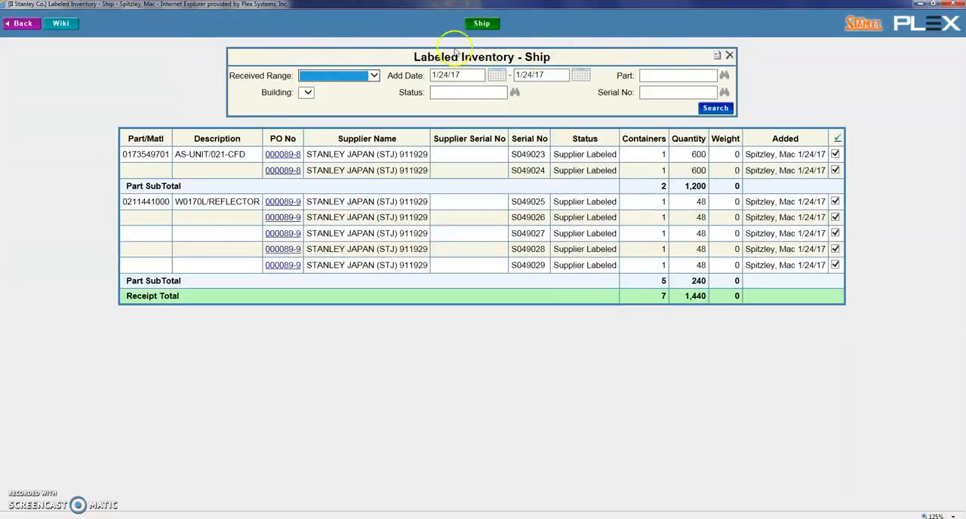
click(848, 173)
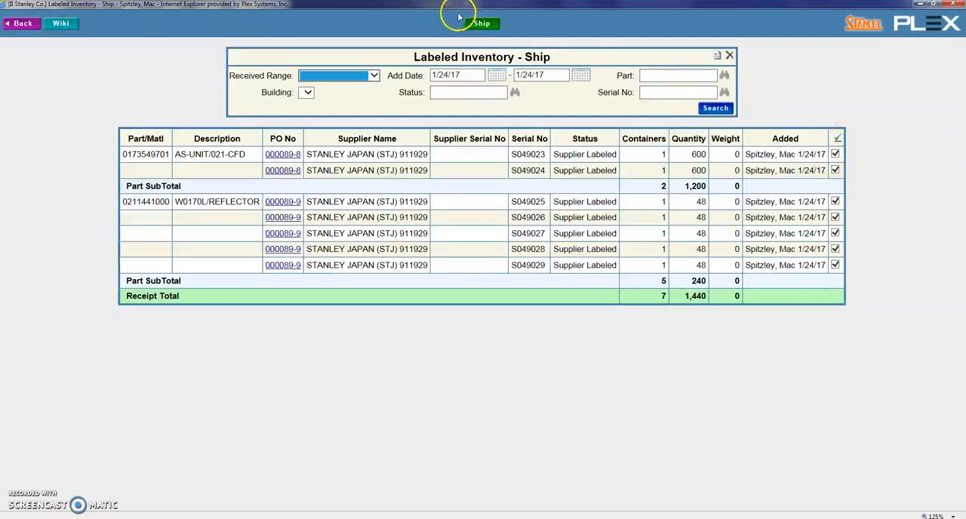
click(479, 25)
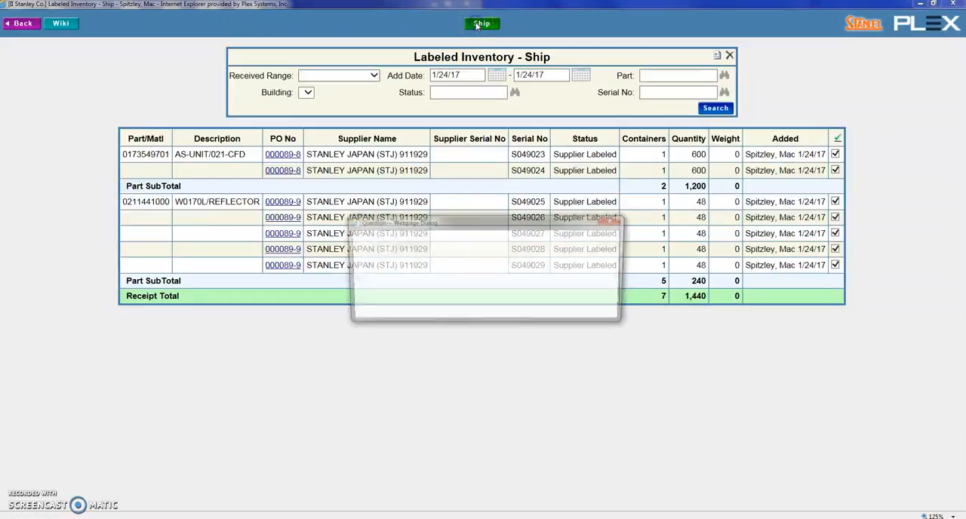
drag(458, 222, 464, 316)
click(438, 381)
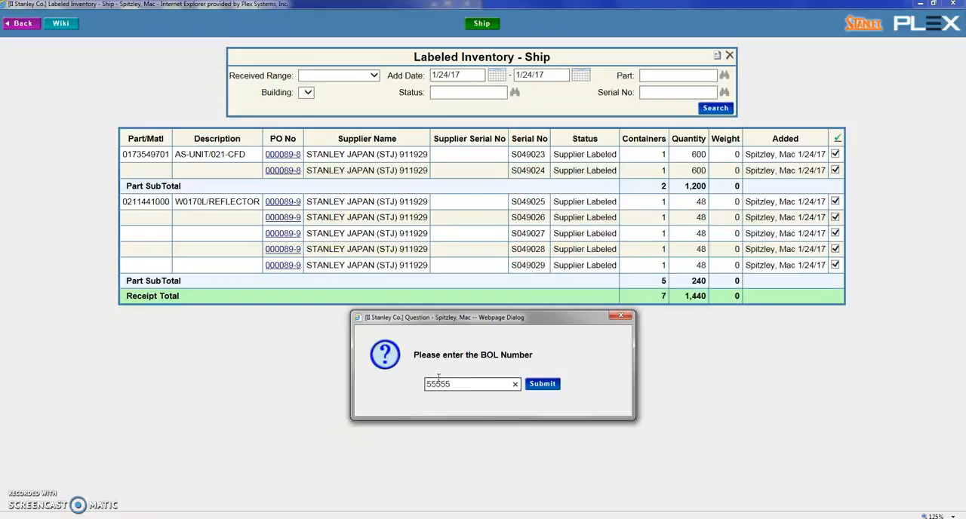
click(542, 383)
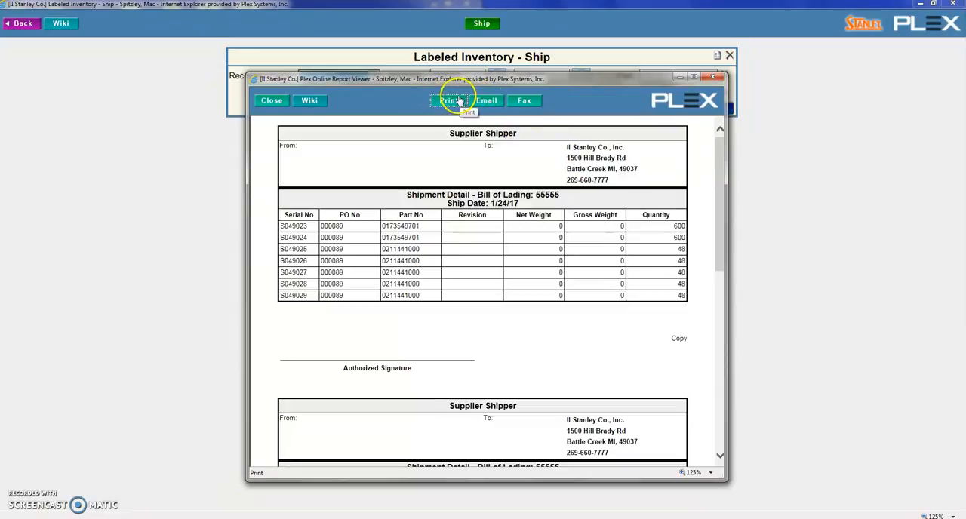
click(266, 106)
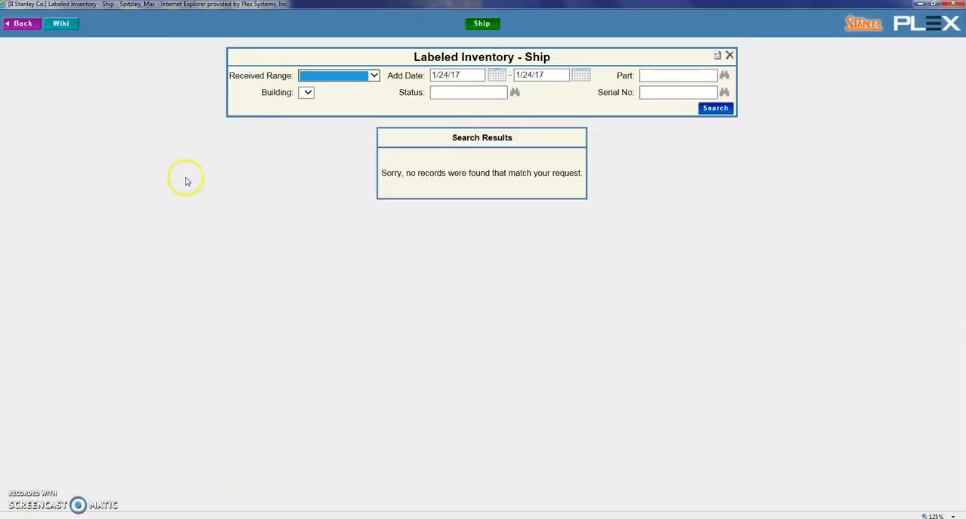